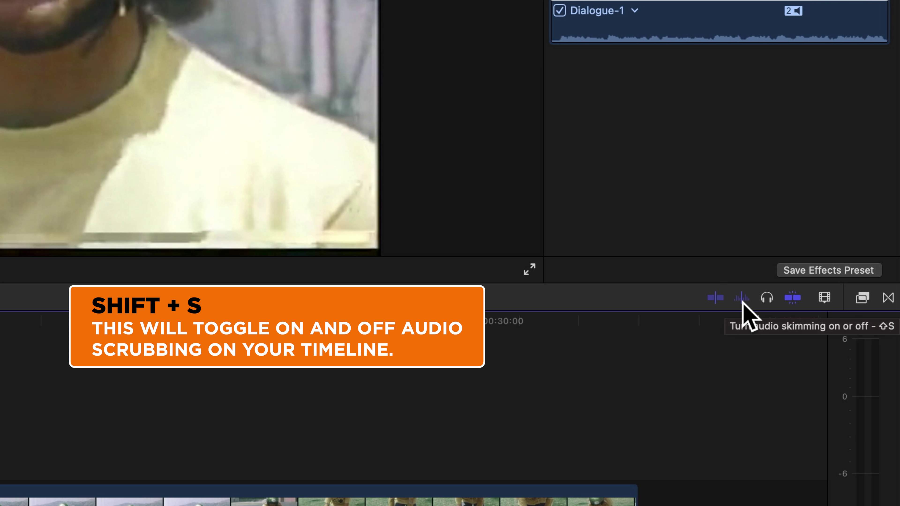
Step: Turn off audio skimming with the Audio Skimming button in the timeline toolbar
click(741, 299)
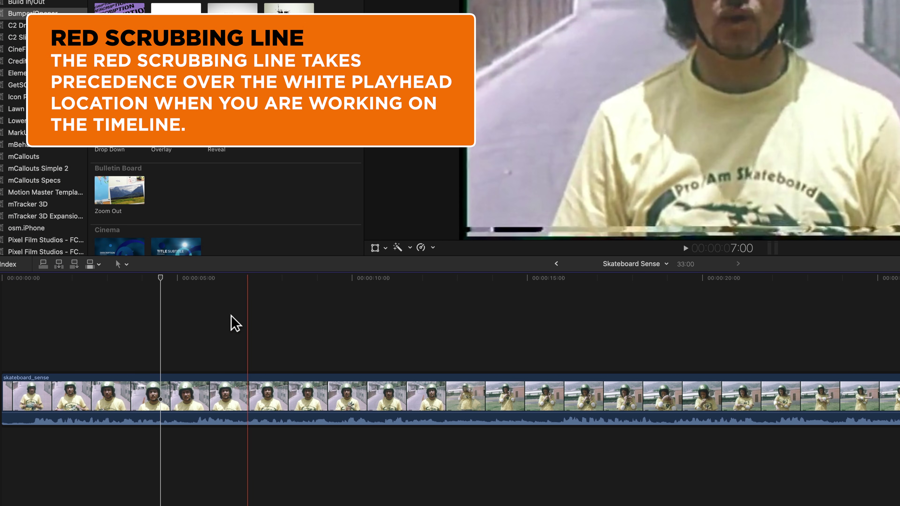
drag(160, 279, 264, 286)
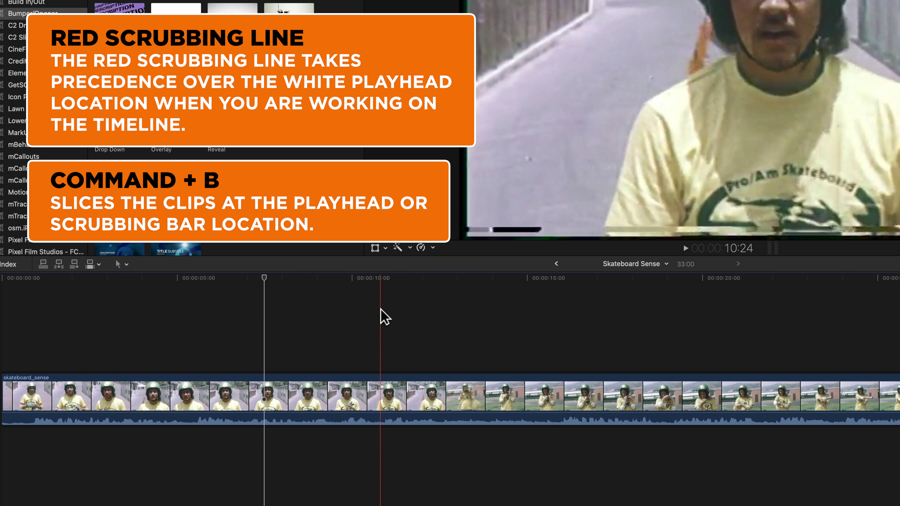
key(super+b)
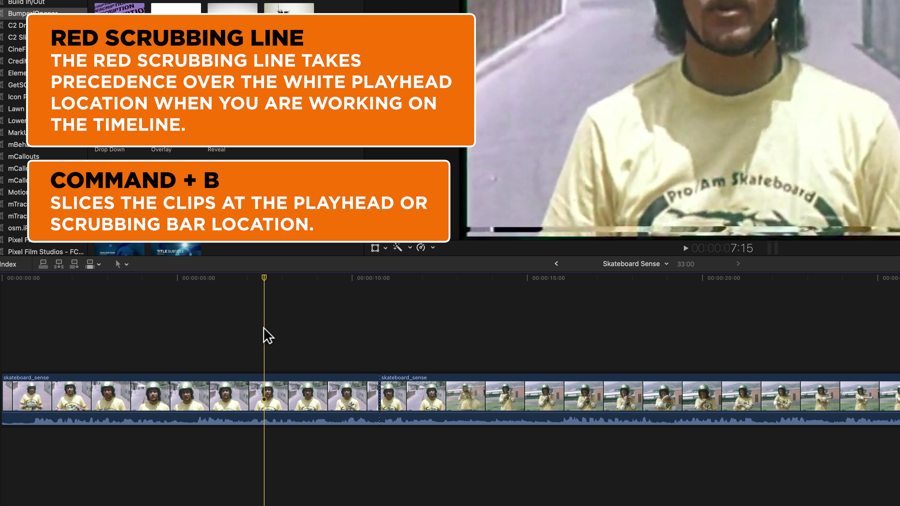
key(super+z)
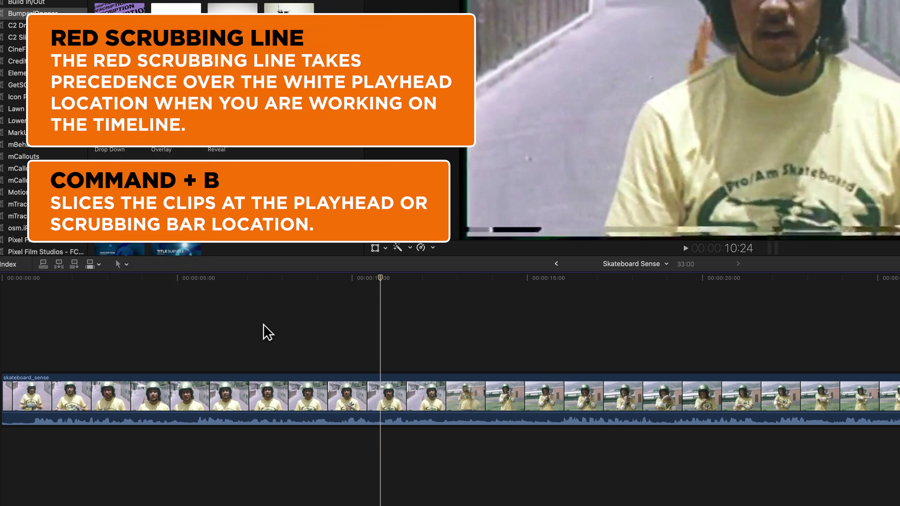
click(283, 282)
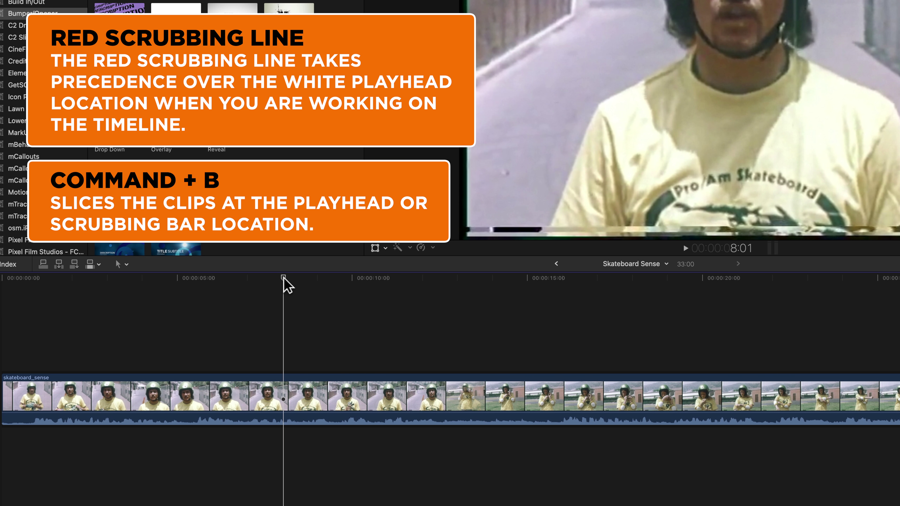
click(242, 281)
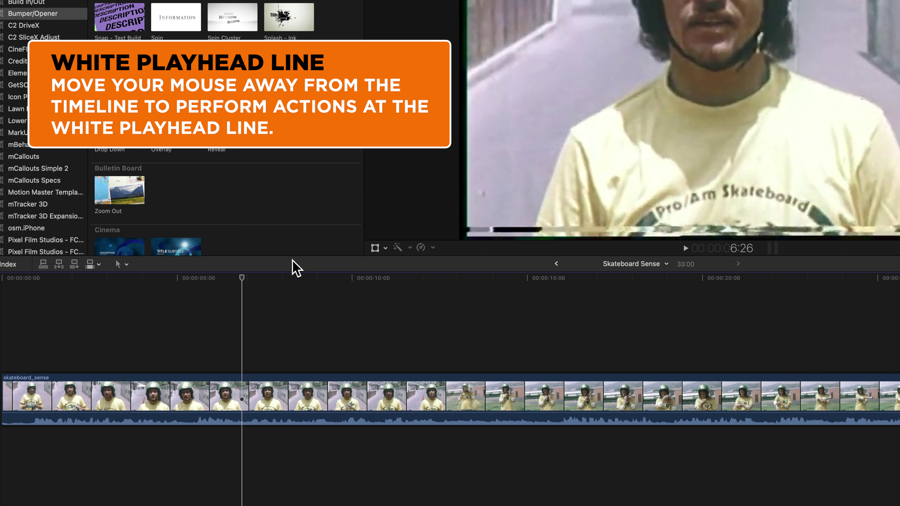
key(super+b)
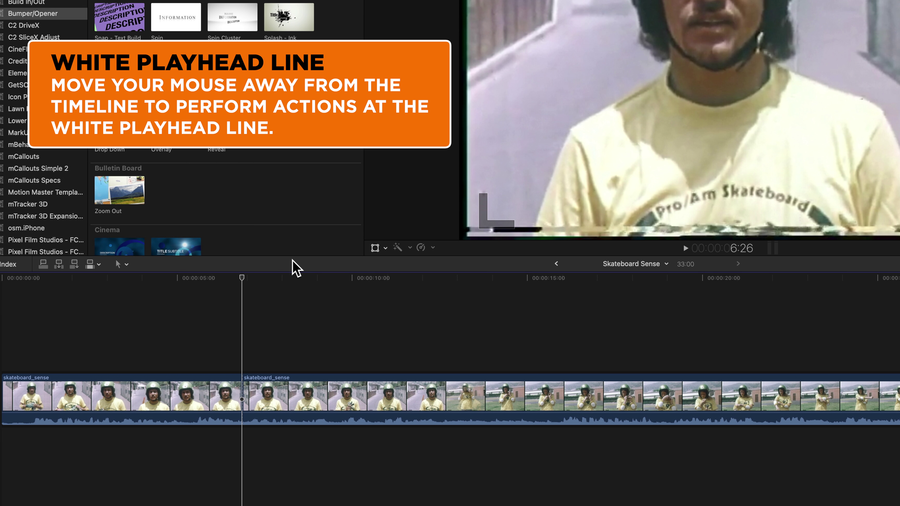
click(257, 287)
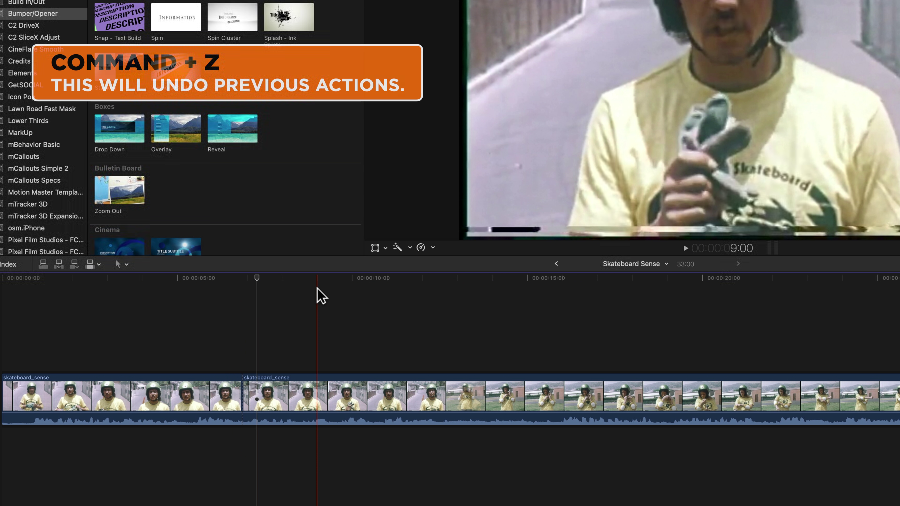
key(super+z)
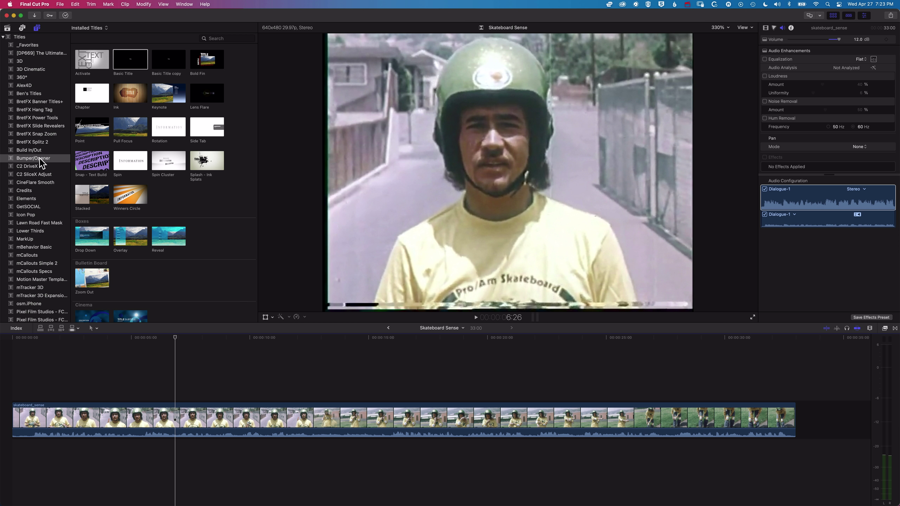
Step: Connect a Basic Title above skateboard_sense at the 10-second mark, deleting the accidental duplicate title
click(127, 64)
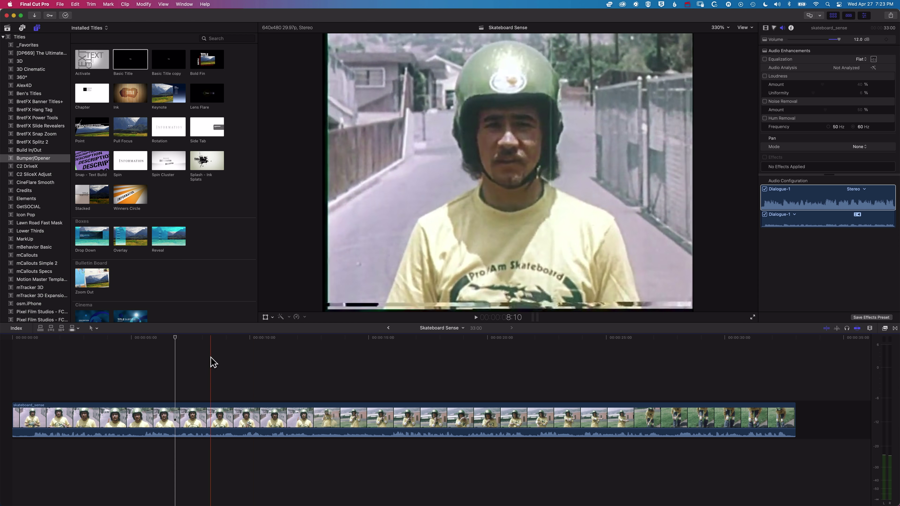
click(275, 359)
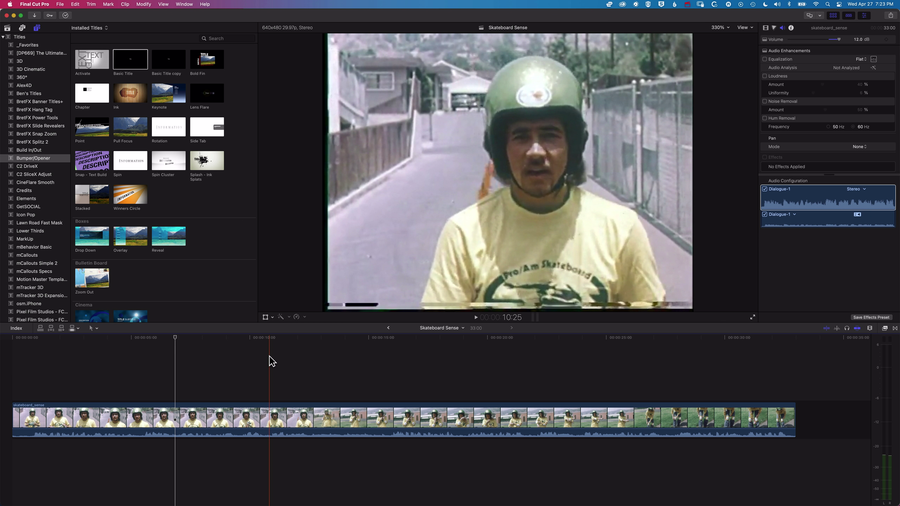
key(q)
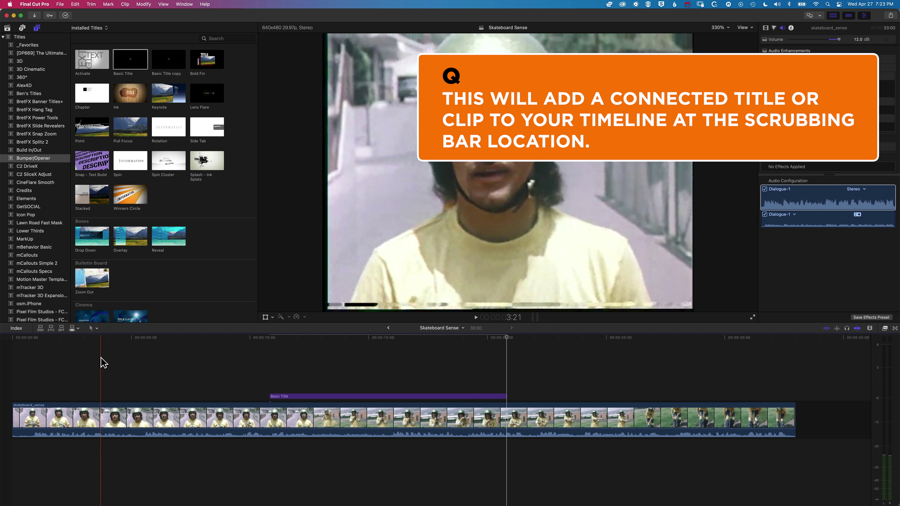
key(q)
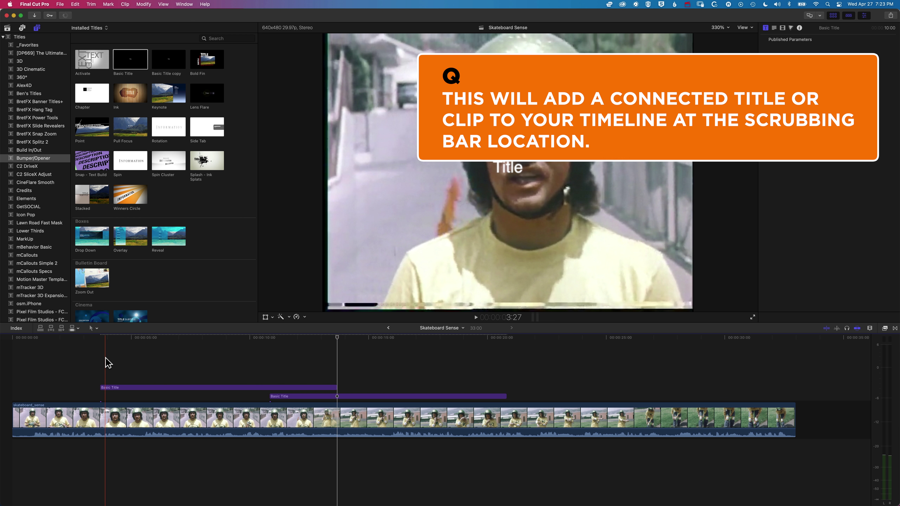
click(145, 387)
key(Delete)
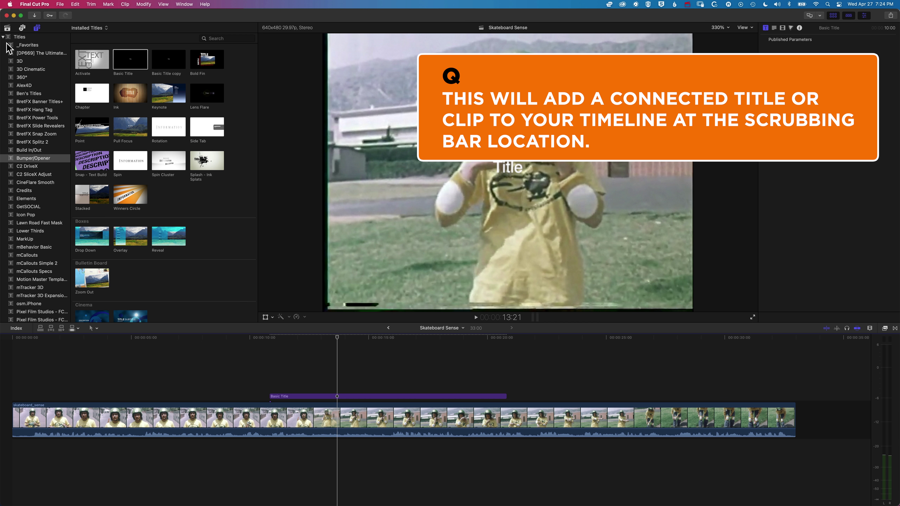
Step: Connect the orange-lit guitar clip and a 15:23 portion of the studio clip as B-roll
click(7, 27)
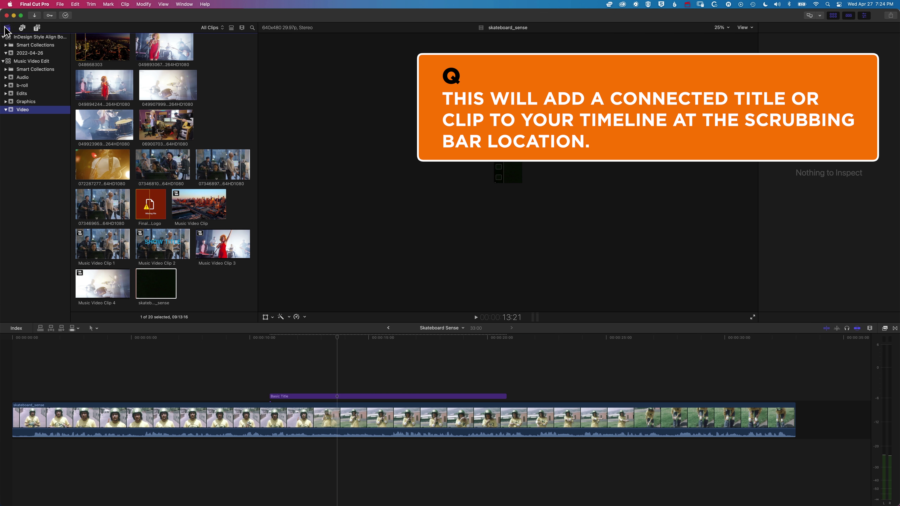
click(102, 159)
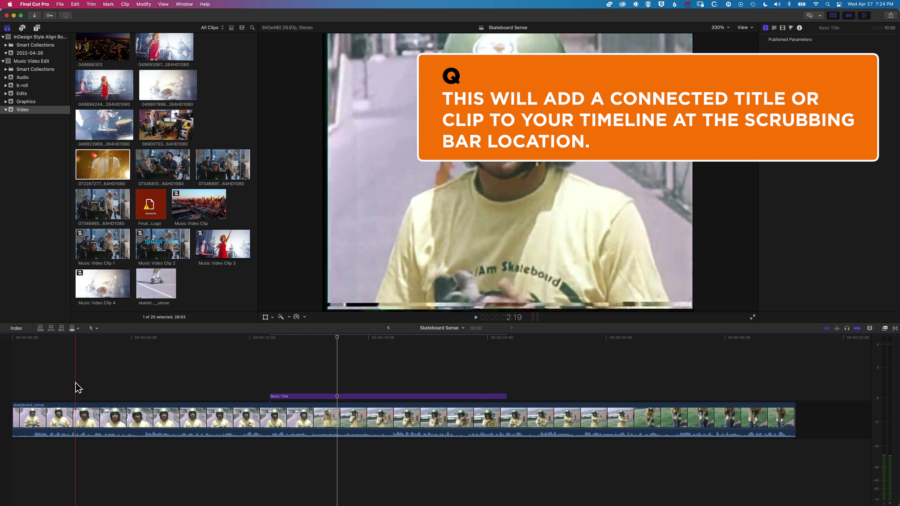
key(q)
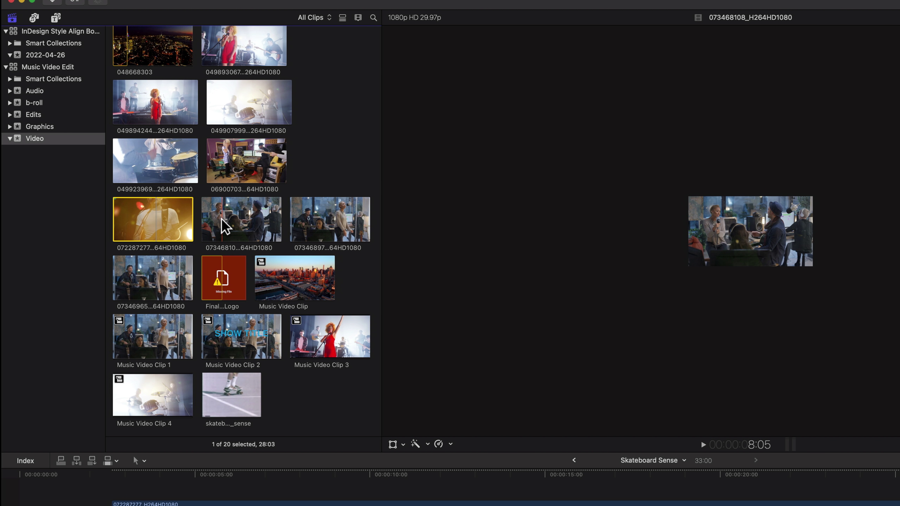
drag(215, 222, 261, 221)
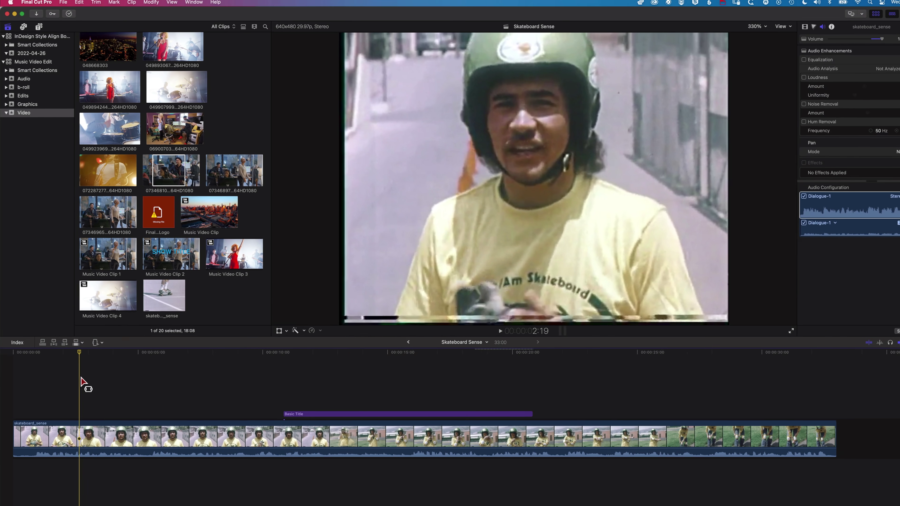
drag(81, 381, 107, 384)
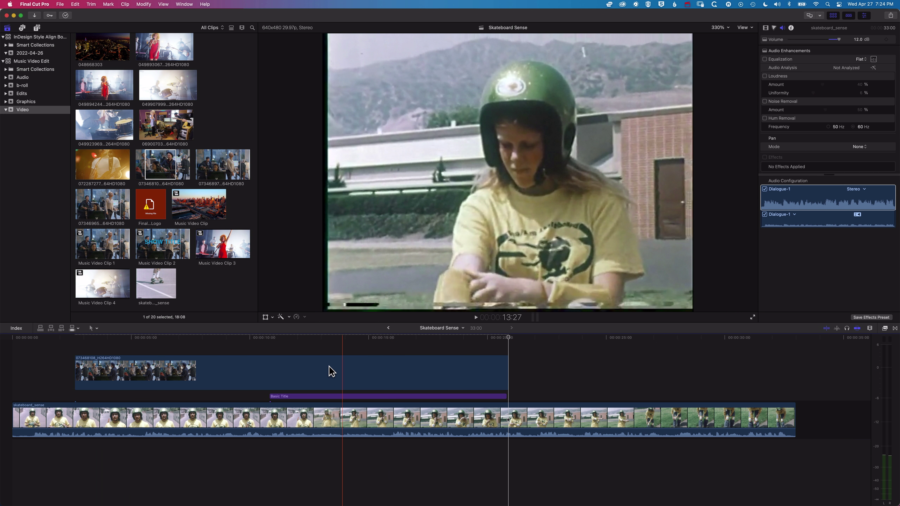
Step: Remove the duplicate and remaining studio B-roll clips, leaving only the Basic Title connected
key(alt+v)
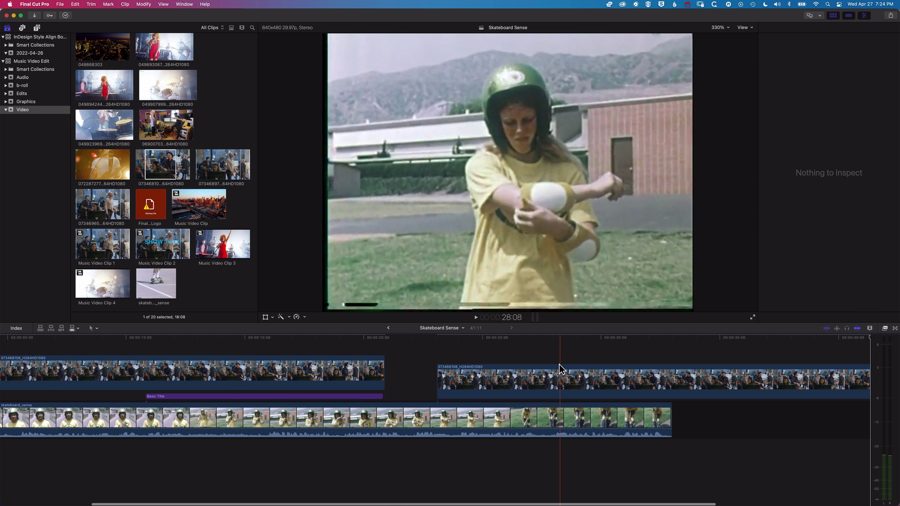
click(565, 381)
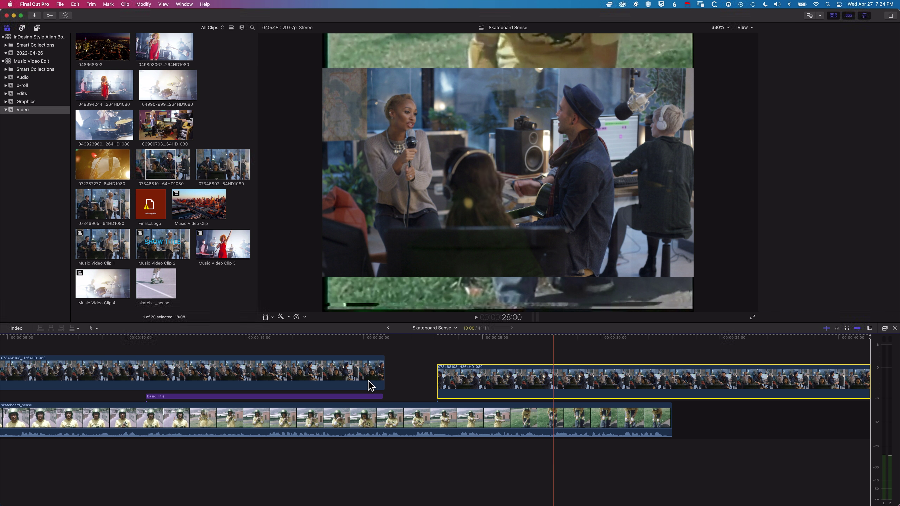
key(Delete)
click(196, 376)
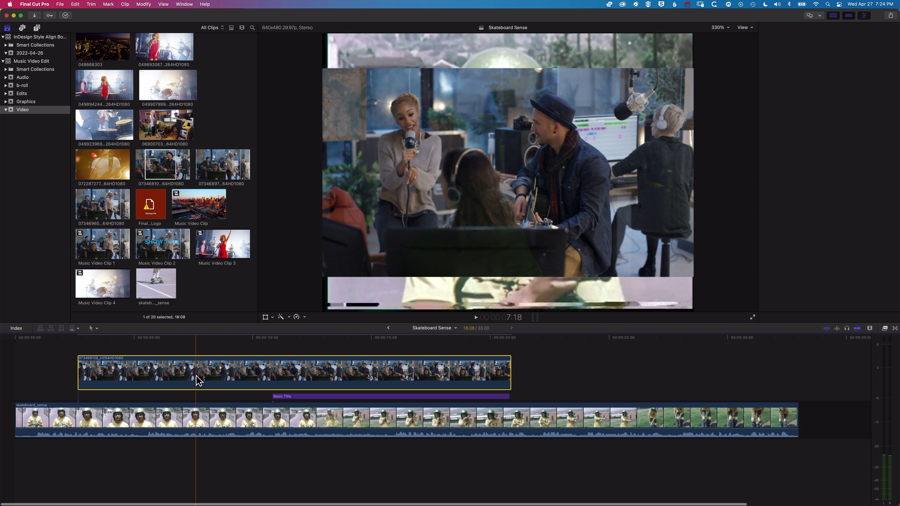
key(Delete)
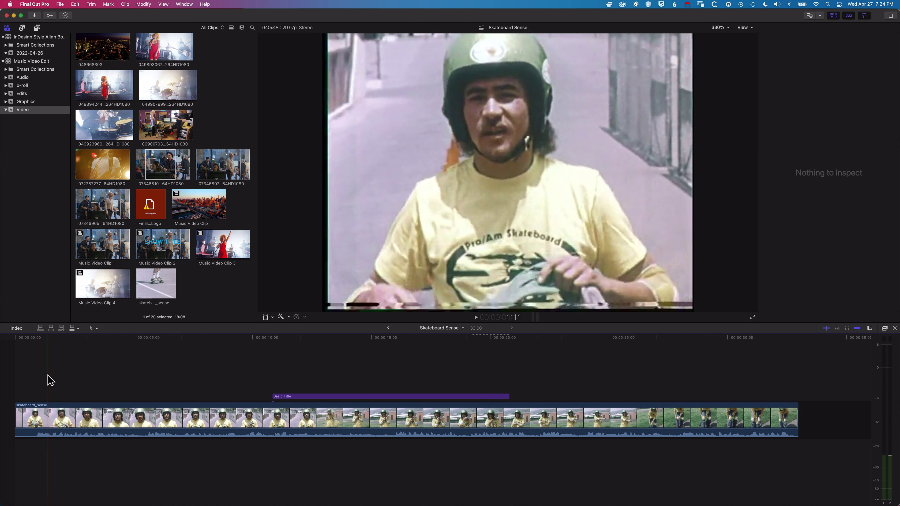
Step: Connect a Basic Title over a range from the timeline start to 5:02
key(i)
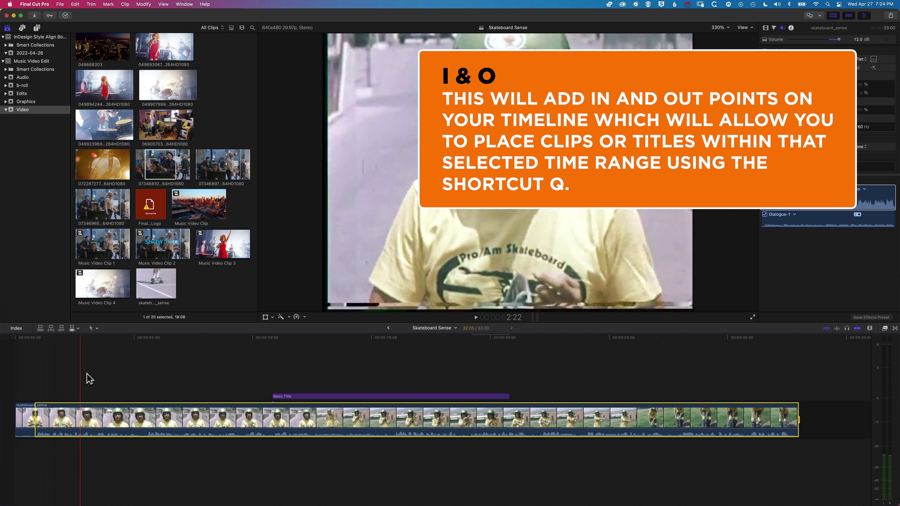
key(o)
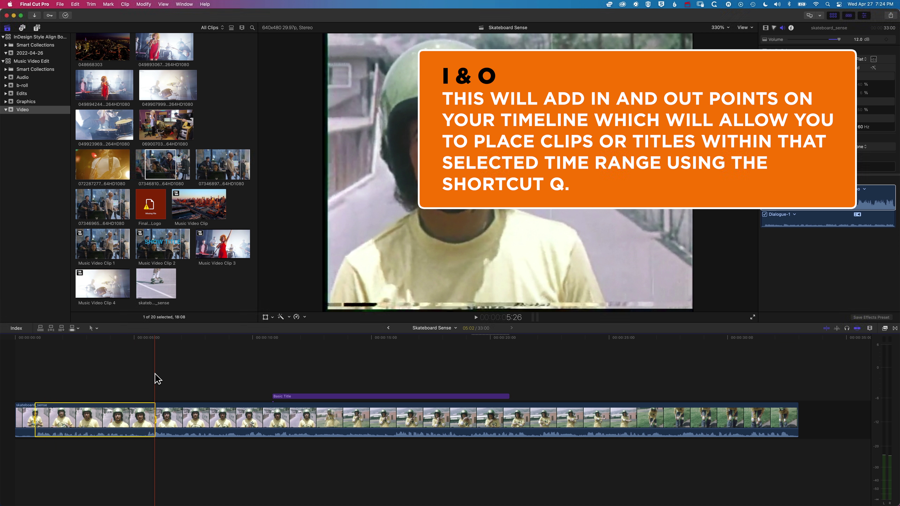
click(37, 28)
click(131, 61)
click(73, 351)
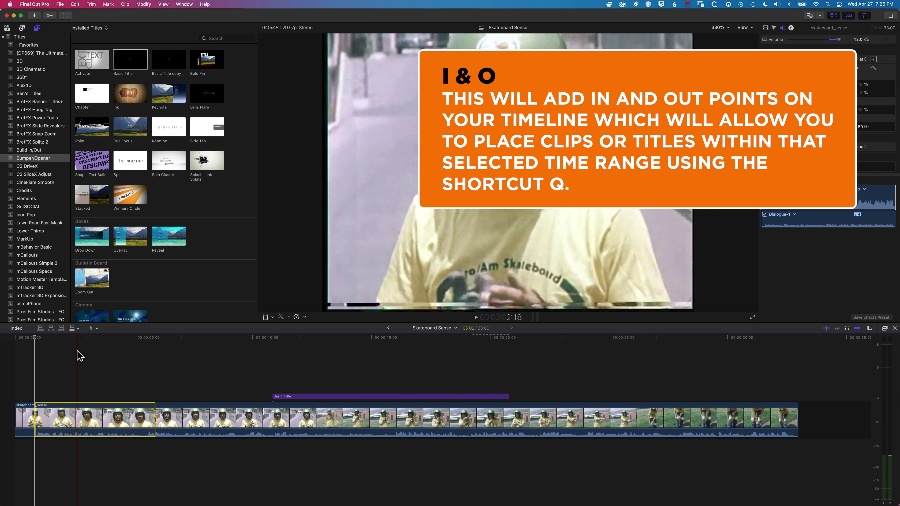
key(q)
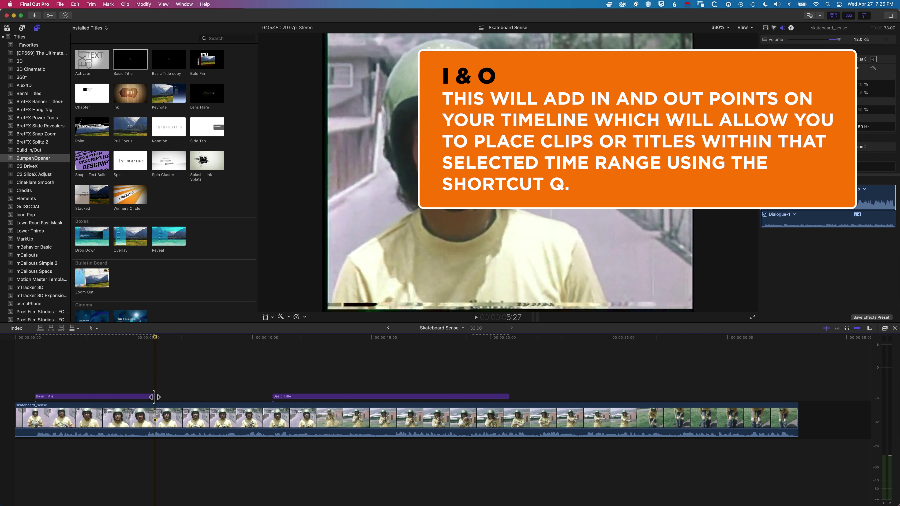
Step: Delete the later Basic Title, remove a test title, and mark a new mid-clip range
click(359, 396)
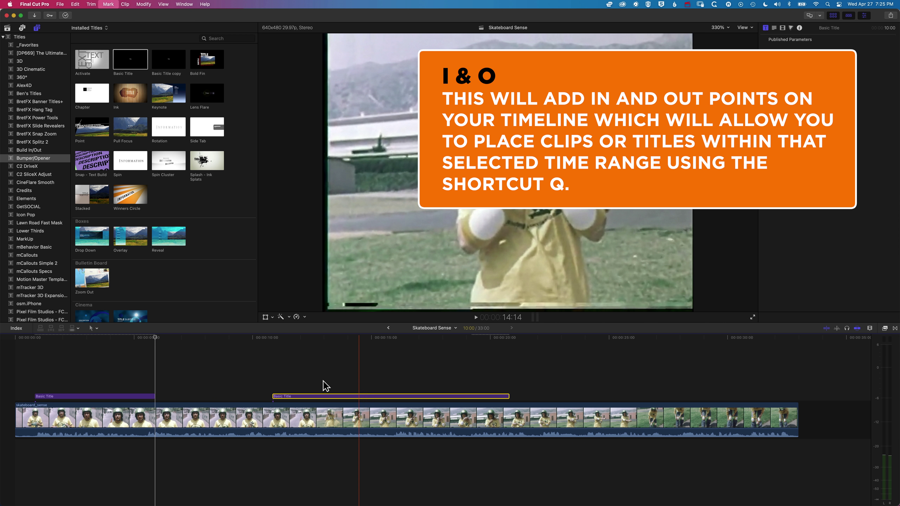
key(Delete)
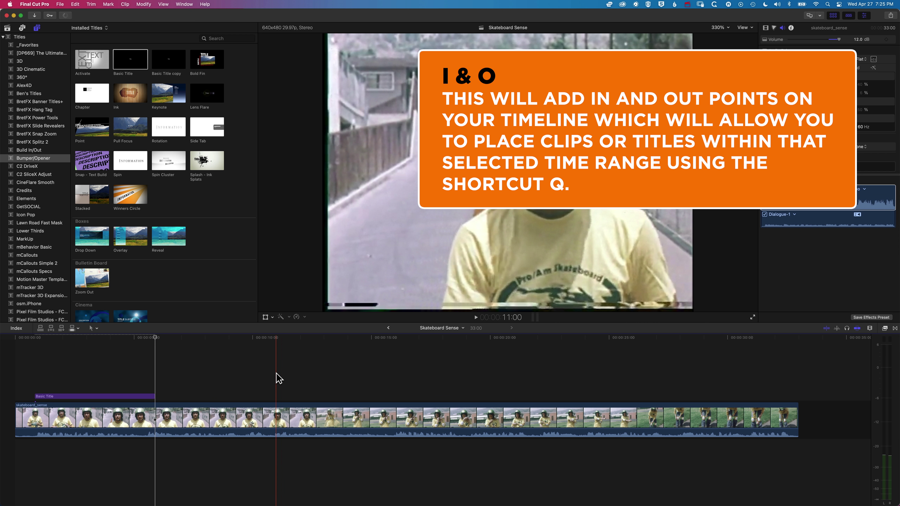
key(i)
key(o)
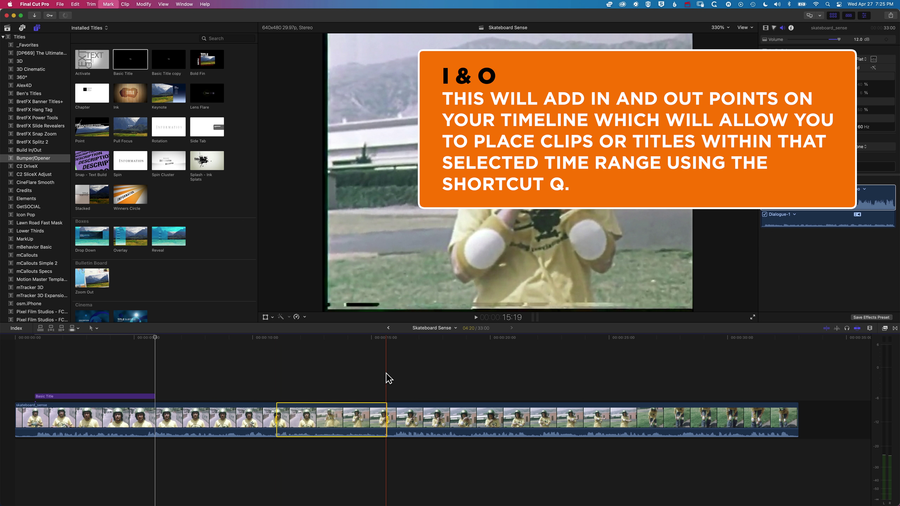
key(q)
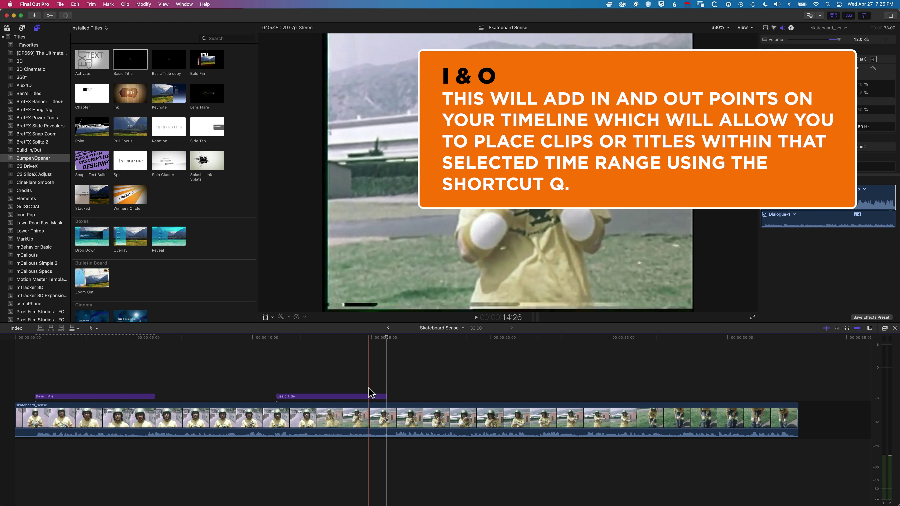
click(282, 396)
key(Delete)
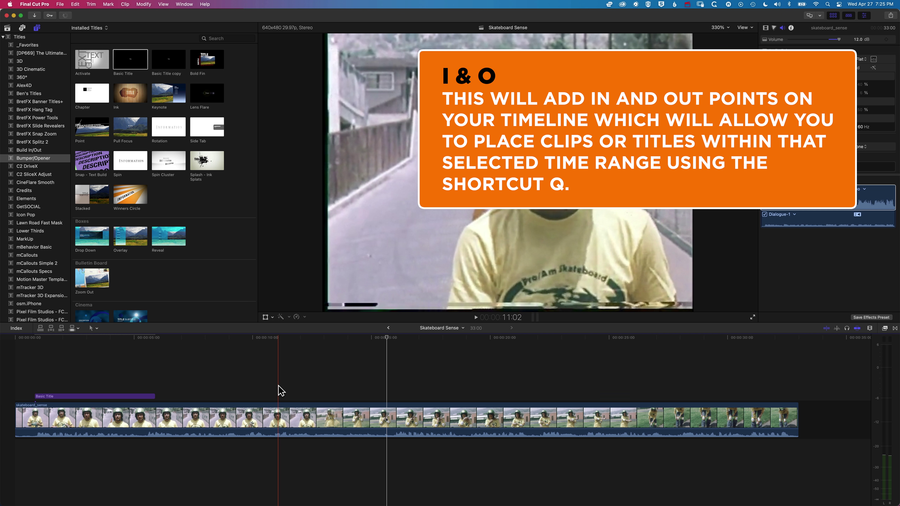
key(i)
key(o)
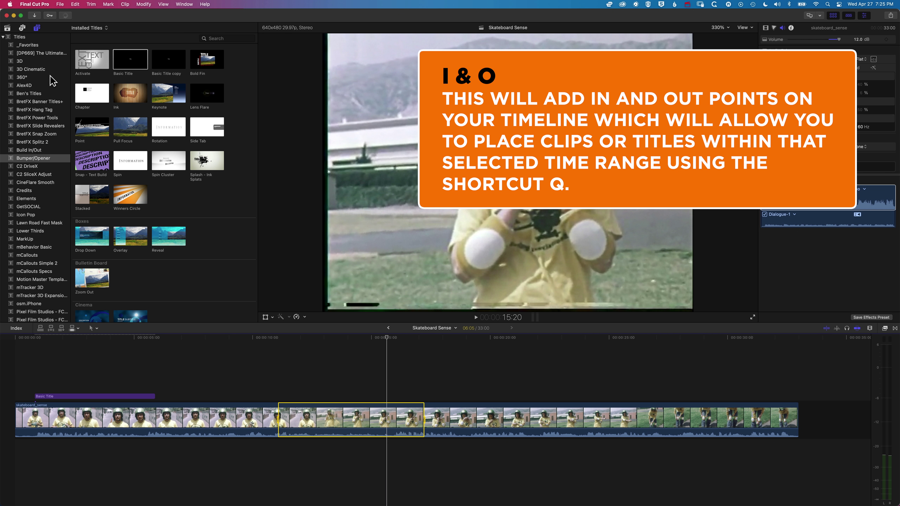
Step: Connect studio B-roll clip 069007035 over the marked range, around 11–17 seconds
click(7, 28)
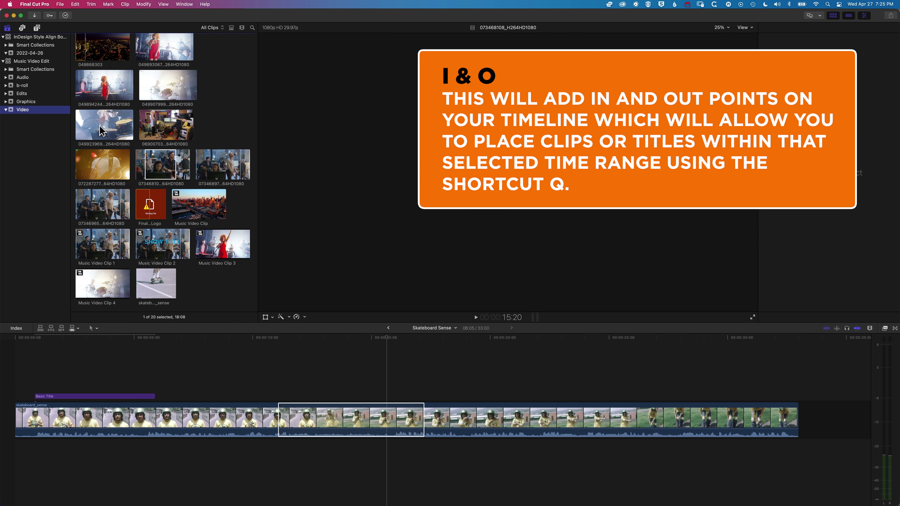
click(161, 132)
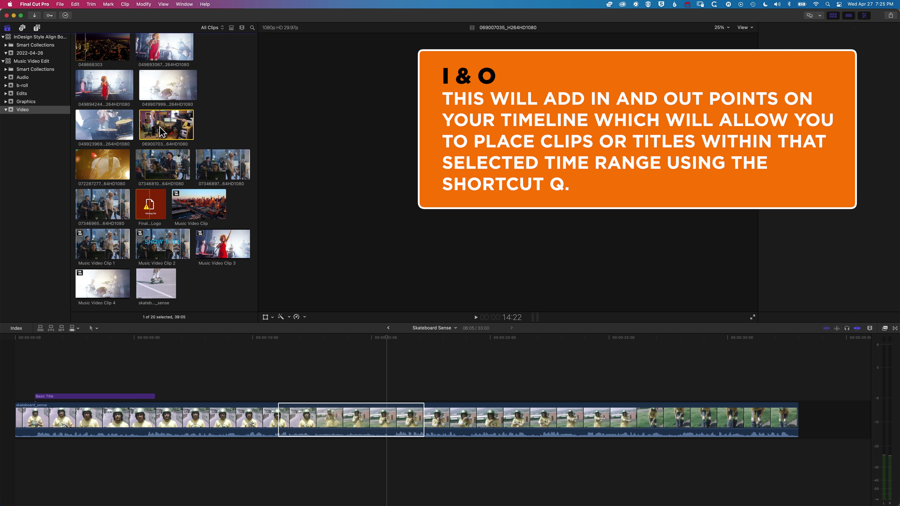
click(324, 357)
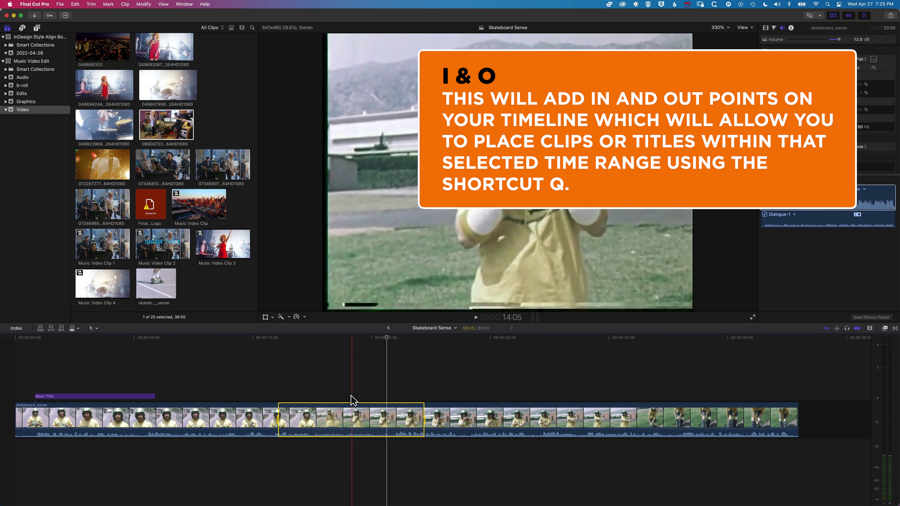
key(q)
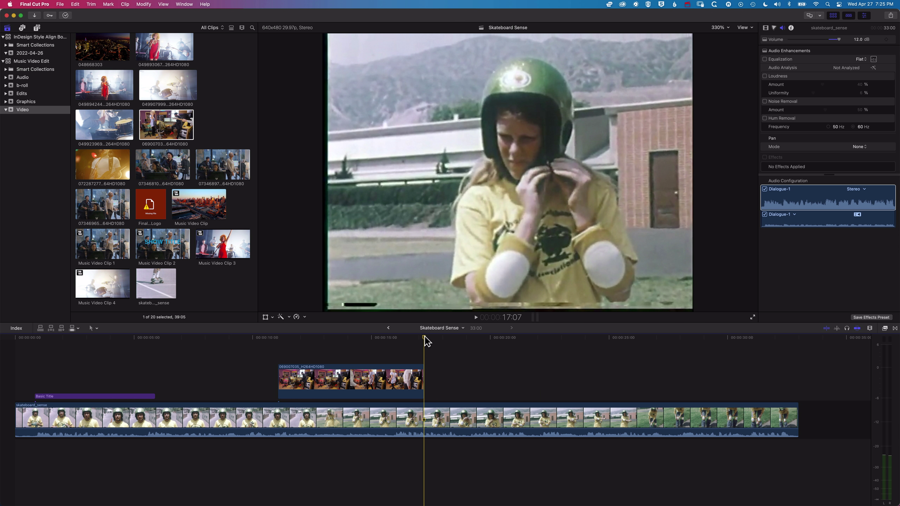
Step: Mark a second range around 22–26 seconds and connect the B-roll clip there too
drag(425, 339, 310, 341)
click(76, 376)
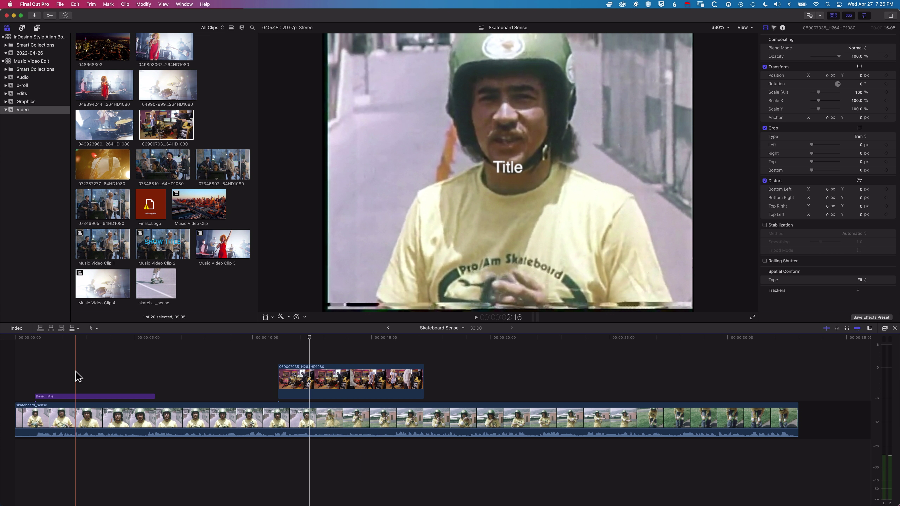
key(i)
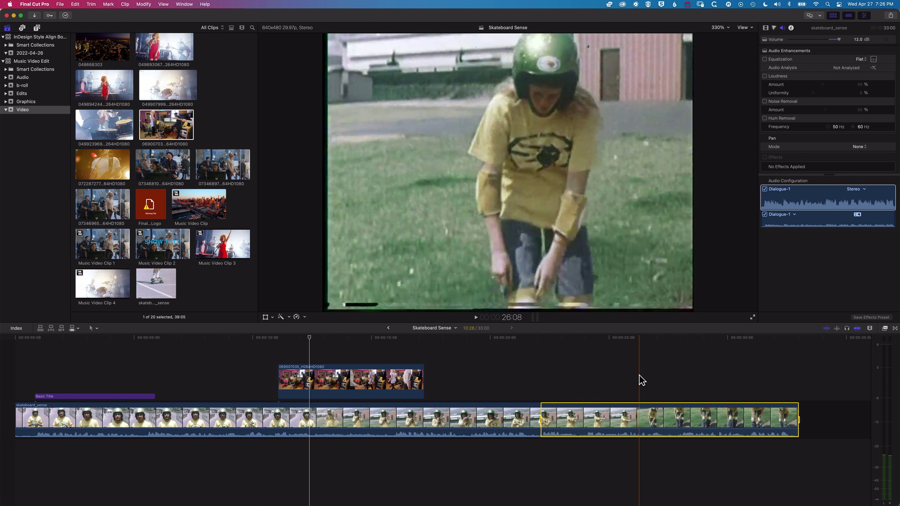
key(o)
key(q)
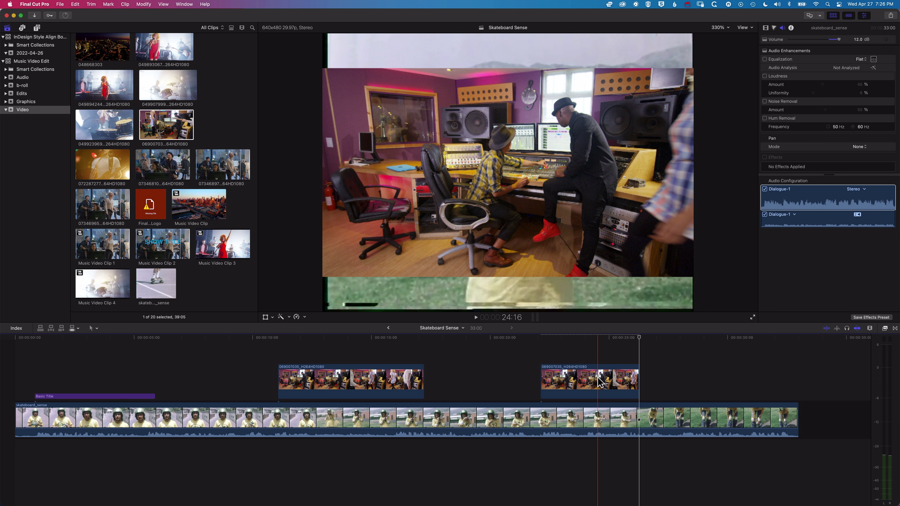
click(590, 381)
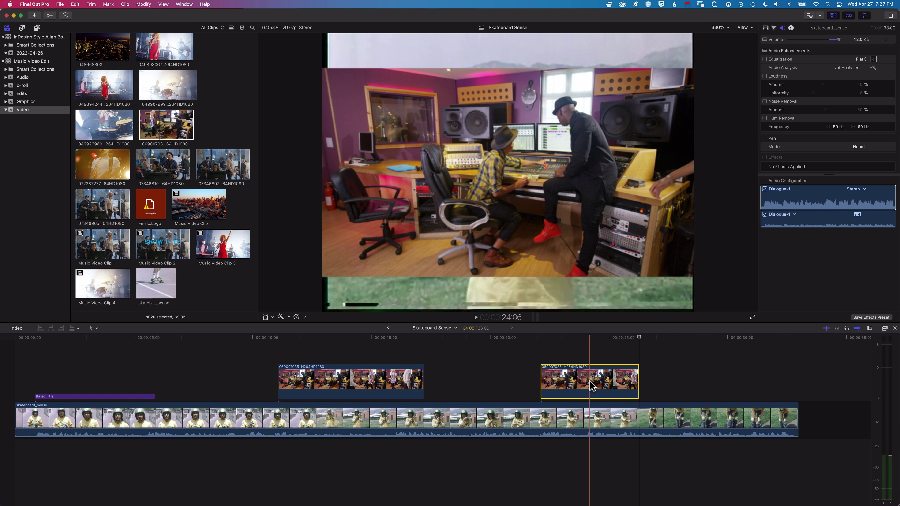
Step: Delete the second B-roll clip and cut a marked section from skateboard_sense, closing the gap
key(Delete)
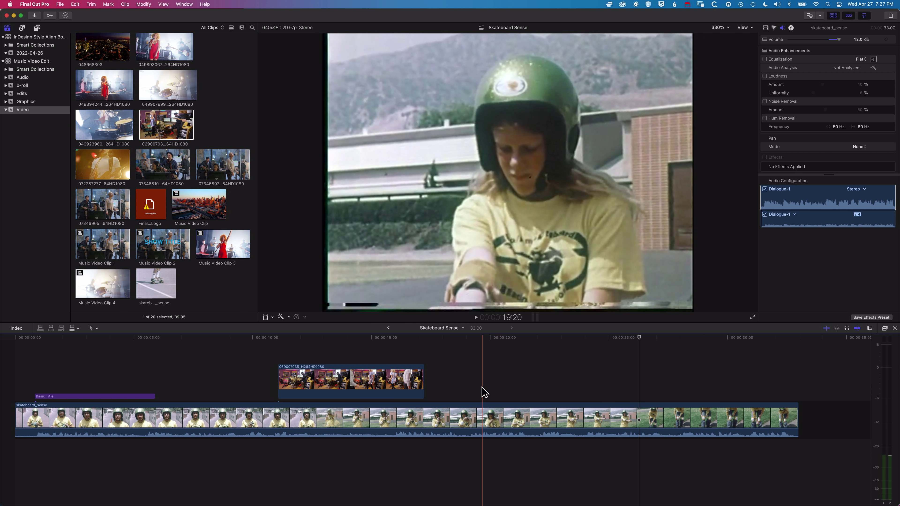
key(i)
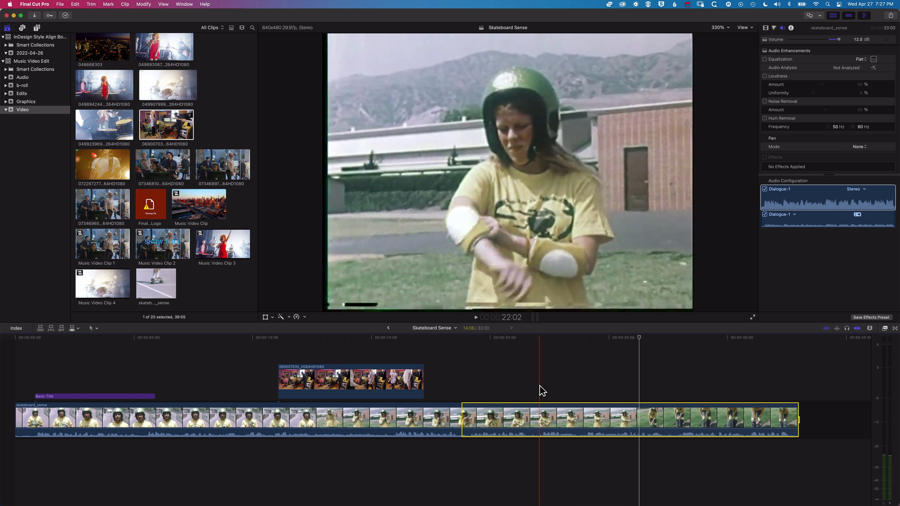
key(o)
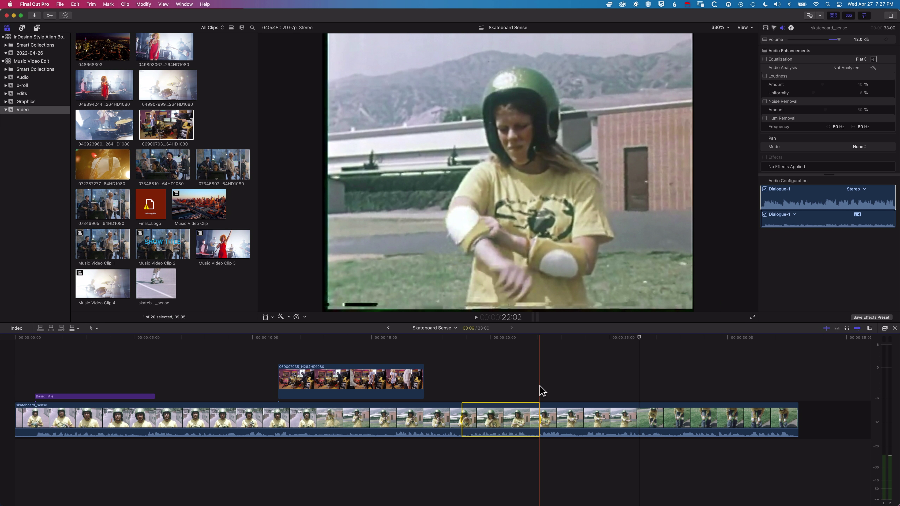
key(Delete)
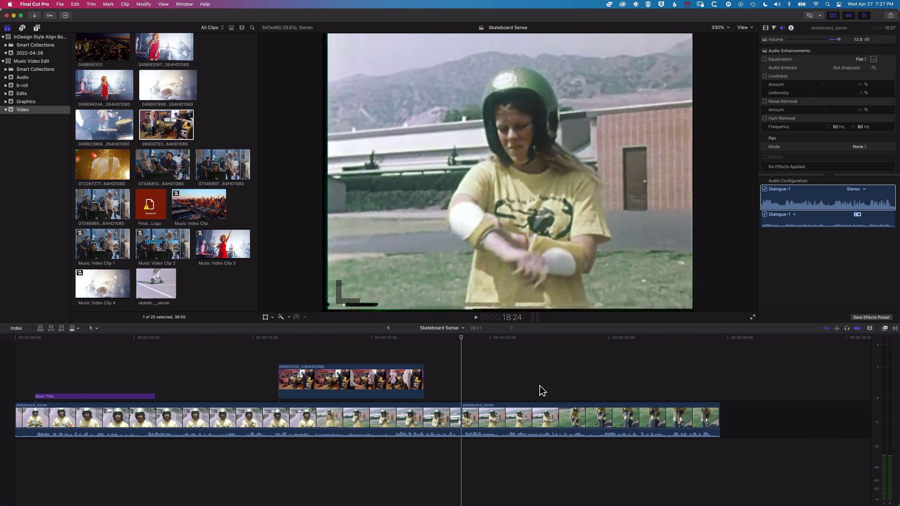
key(super+z)
key(shift+Delete)
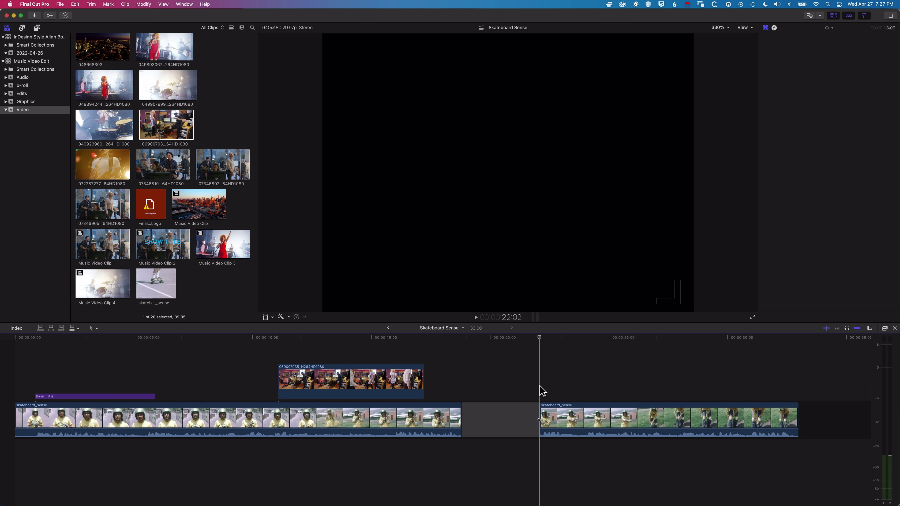
click(506, 413)
key(Delete)
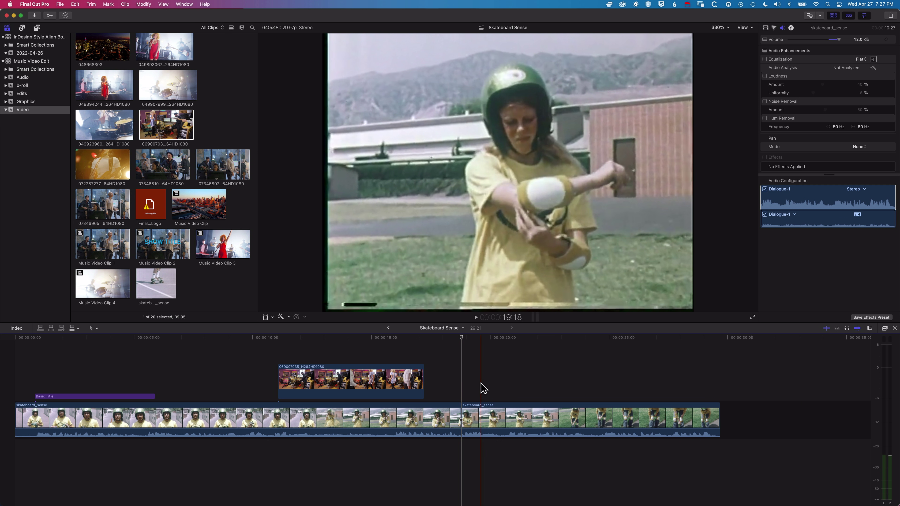
Step: Ripple-delete another marked section near 23 seconds, shortening the project to 27:25
key(i)
key(o)
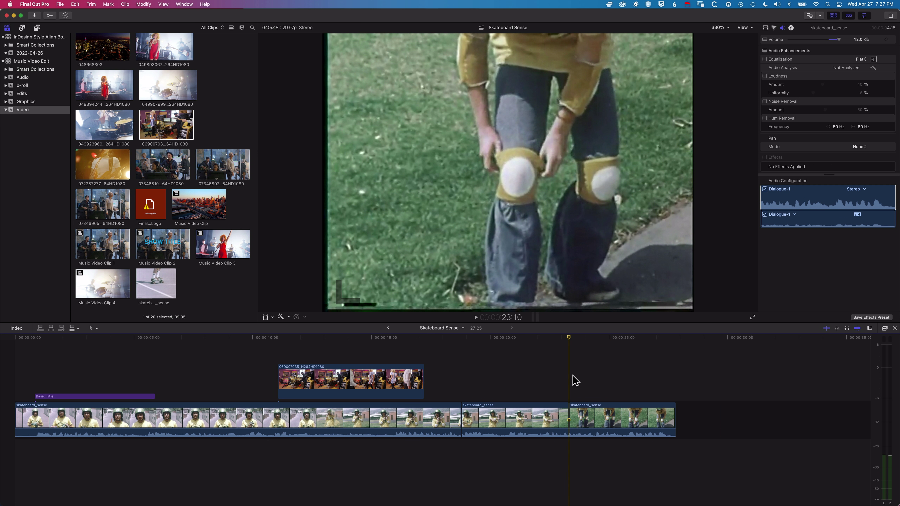
key(Delete)
Step: Choose the Winners Circle title and mark a timeline range just before the B-roll clip
click(552, 381)
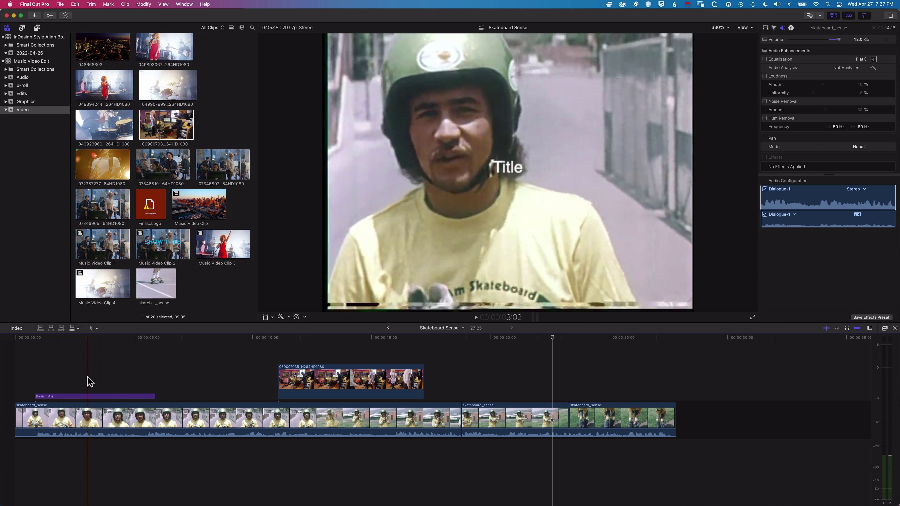
click(74, 396)
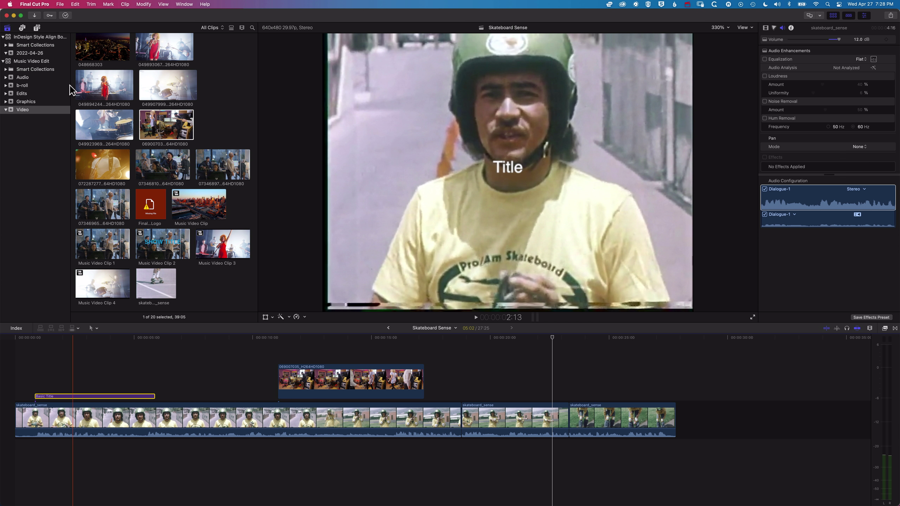
click(37, 28)
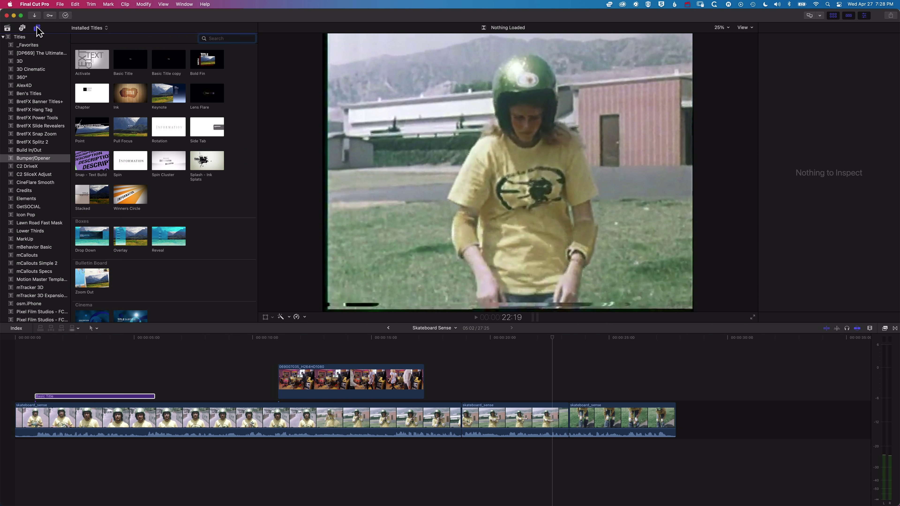
click(133, 199)
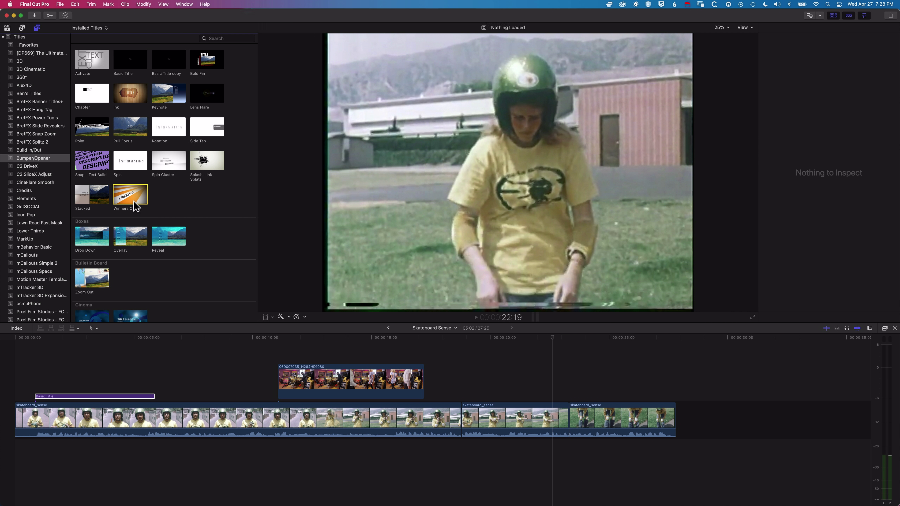
drag(187, 380, 263, 376)
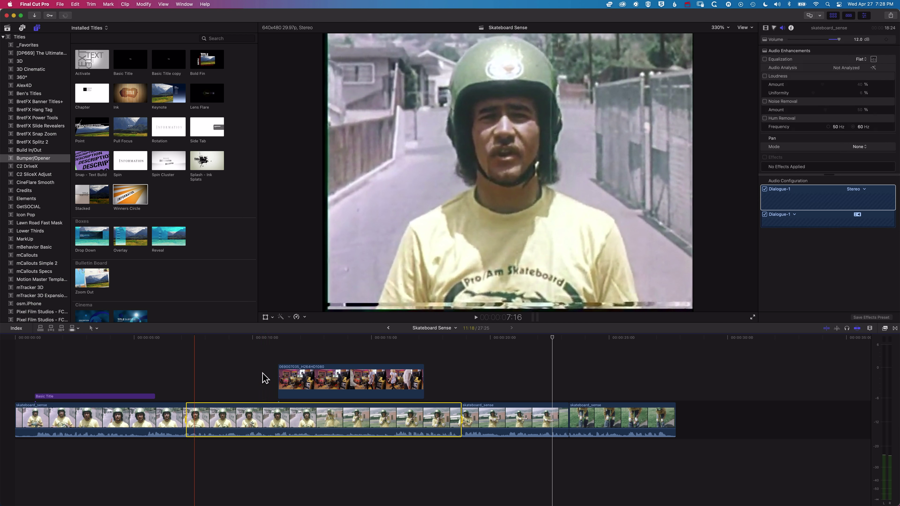
key(q)
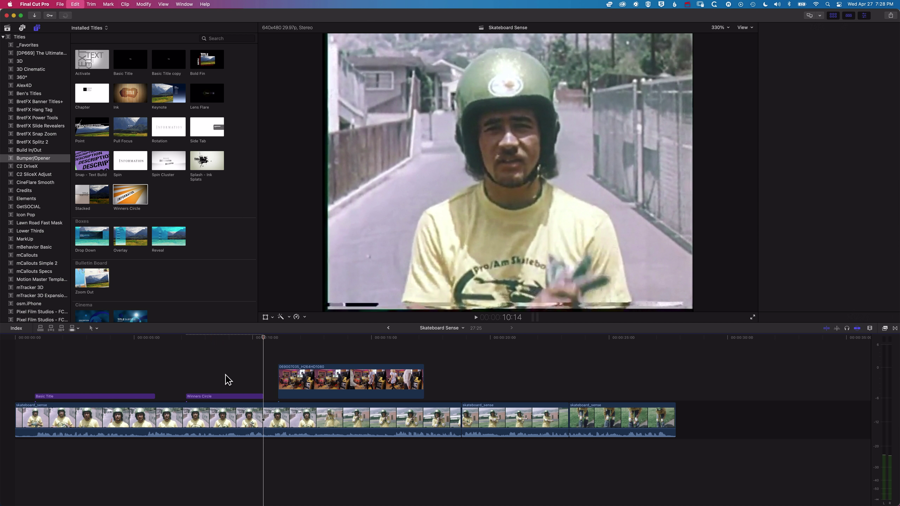